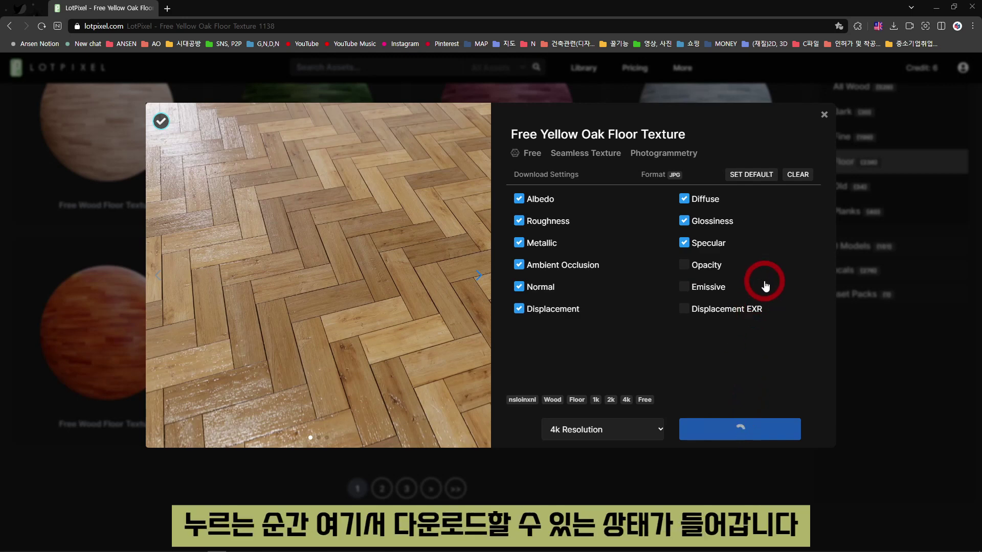
- Download the Free Yellow Oak Floor Texture maps at 1k resolution in JPG format
left_click(826, 524)
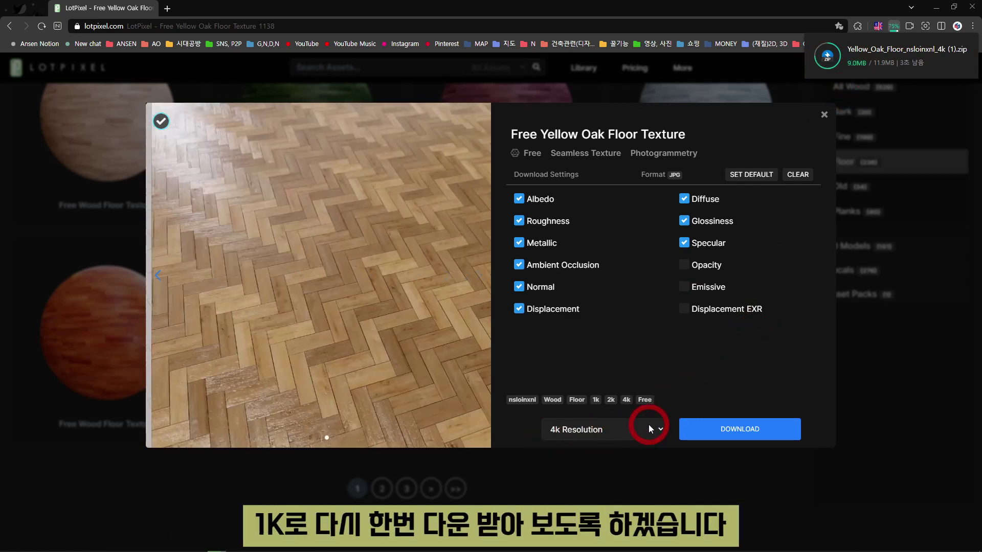
left_click(649, 427)
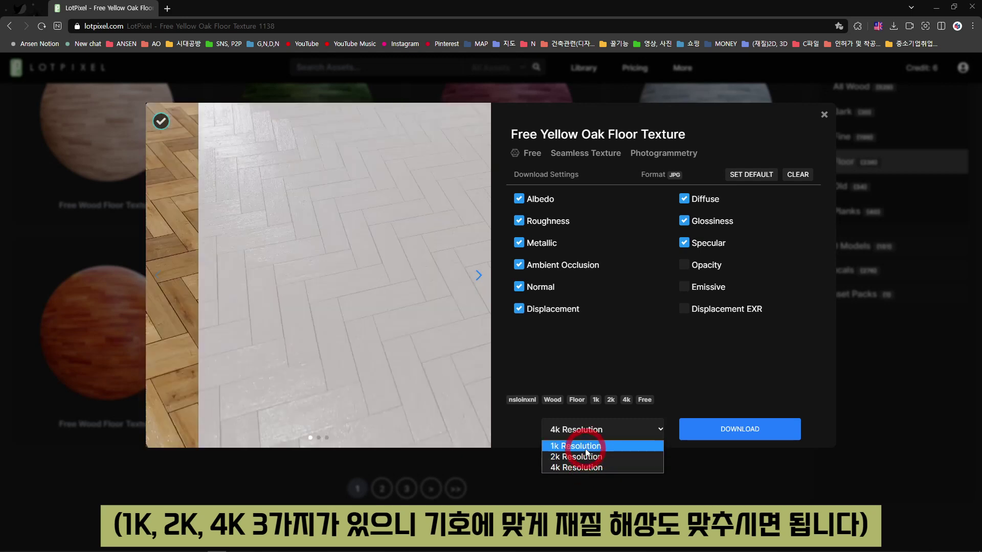
left_click(587, 448)
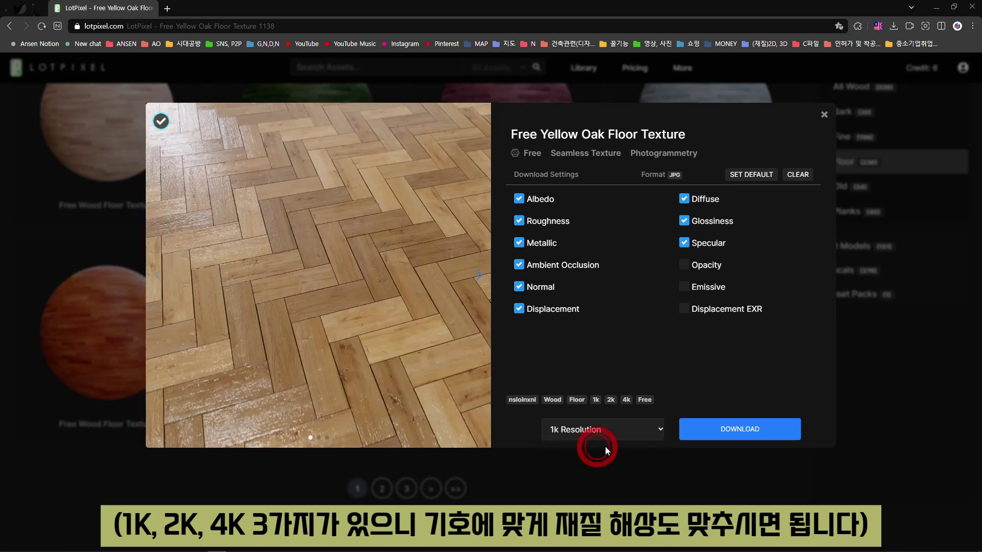
left_click(730, 435)
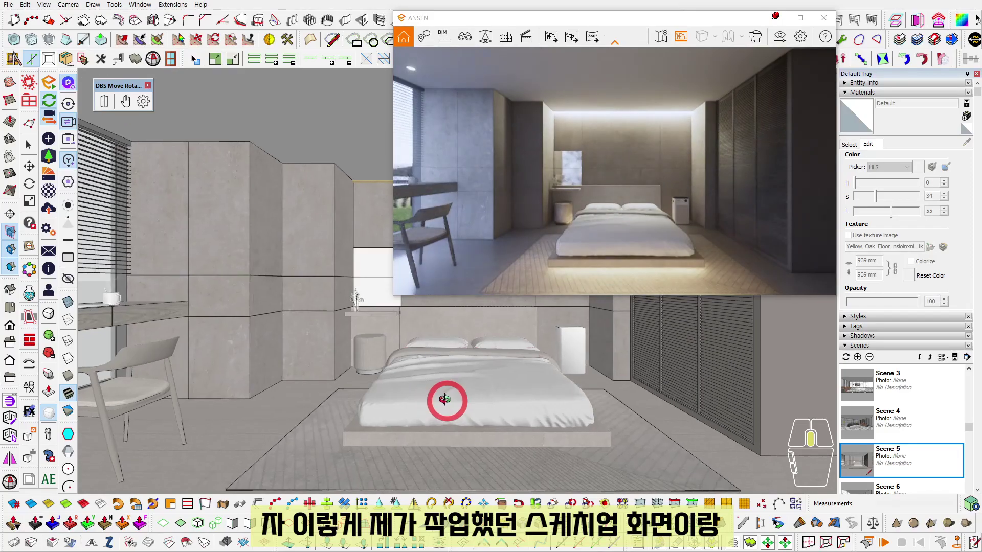
- Switch to SketchUp and place the Yellow_Oak_Floor_nsloinxnl_1k folder window beside the bedroom floor view
mouse_move(449, 401)
middle_mouse_down()
mouse_move(416, 418)
mouse_move(387, 417)
middle_mouse_up()
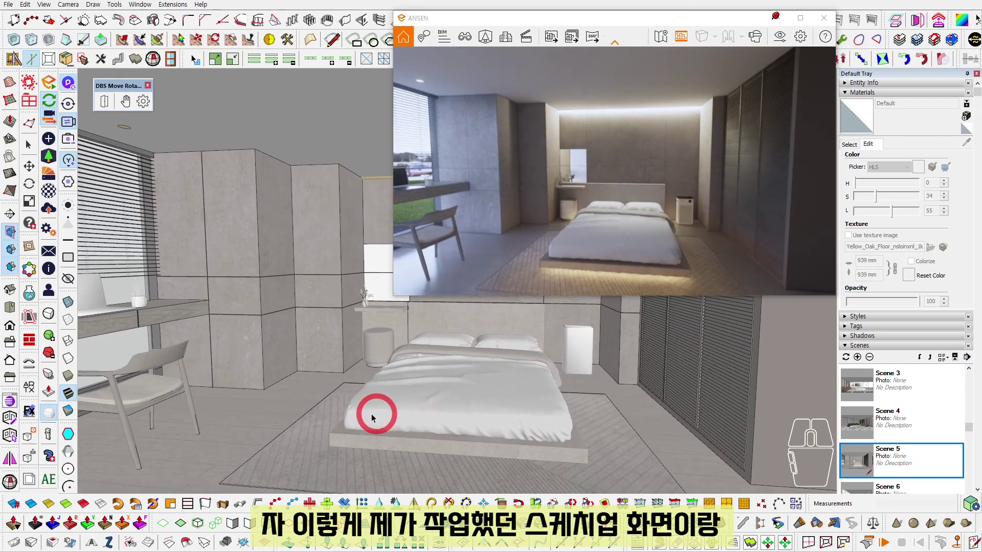
mouse_move(261, 392)
middle_mouse_down("shift")
mouse_move(373, 379)
mouse_move(336, 434)
mouse_move(358, 384)
mouse_move(400, 389)
mouse_move(301, 423)
mouse_move(265, 376)
mouse_move(263, 344)
mouse_move(314, 377)
mouse_move(383, 391)
mouse_move(351, 390)
mouse_move(344, 376)
middle_mouse_up("shift")
scroll(332, 389, "up", 2)
scroll(358, 384, "up", 2)
mouse_move(513, 393)
middle_mouse_down()
mouse_move(445, 449)
mouse_move(394, 390)
mouse_move(411, 367)
mouse_move(443, 410)
mouse_move(496, 417)
mouse_move(514, 404)
middle_mouse_up()
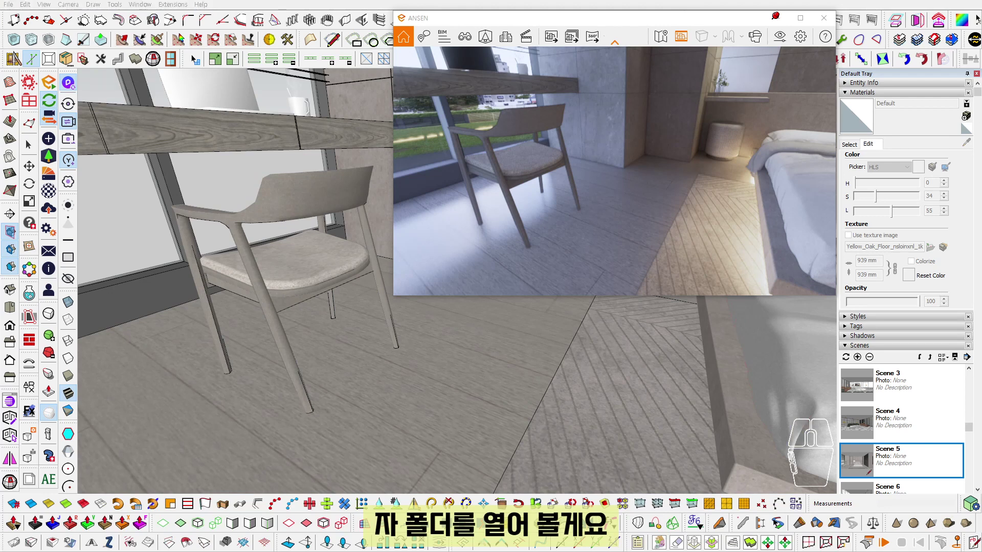
left_click_drag(868, 276, 307, 201)
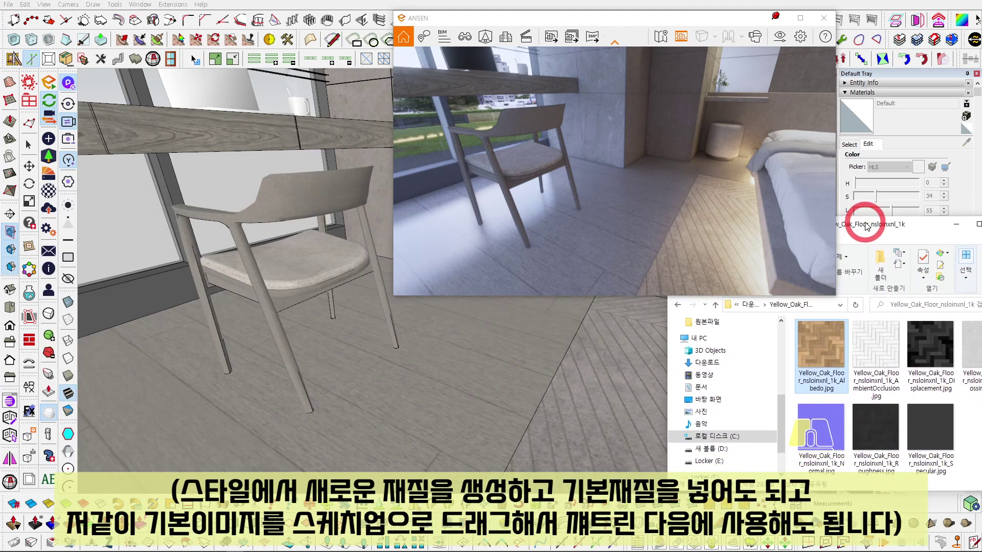
left_click_drag(861, 217, 757, 247)
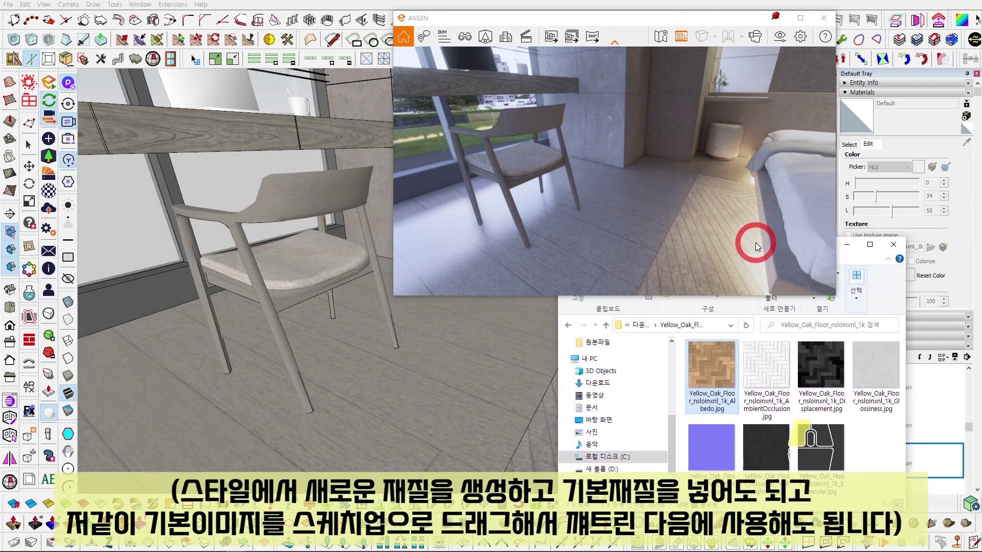
- Insert Yellow_Oak_Floor_nsloinxnl_1k_Albedo.jpg from the folder as an image on the floor beside the chair
left_click(714, 370)
left_click_drag(711, 361, 469, 388)
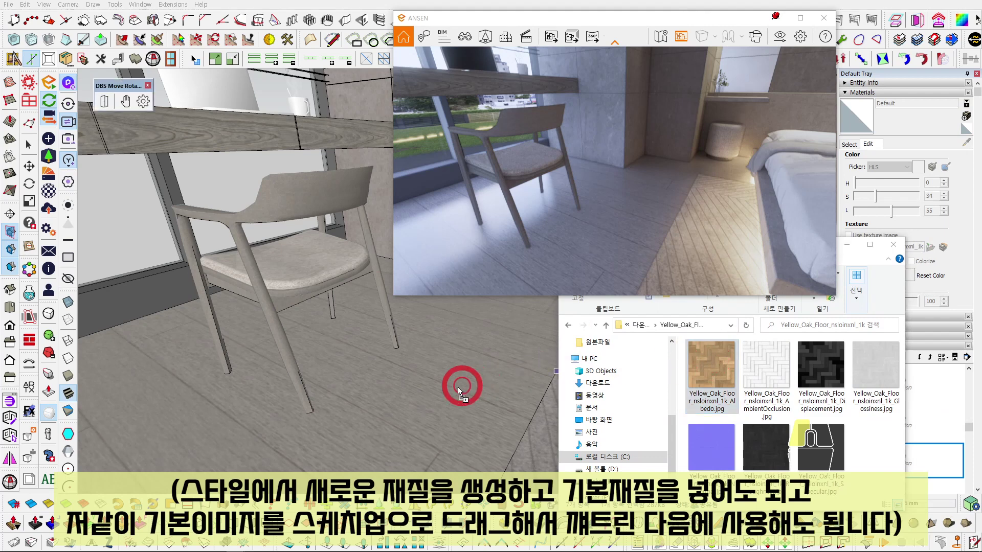
left_click(369, 410)
key("space")
key("Return")
key("space")
- Copy the herringbone image upward so it lies above the floor and rug, and delete the extra one
middle_click_drag(413, 388, 374, 377, "shift")
key("m")
left_click(393, 364)
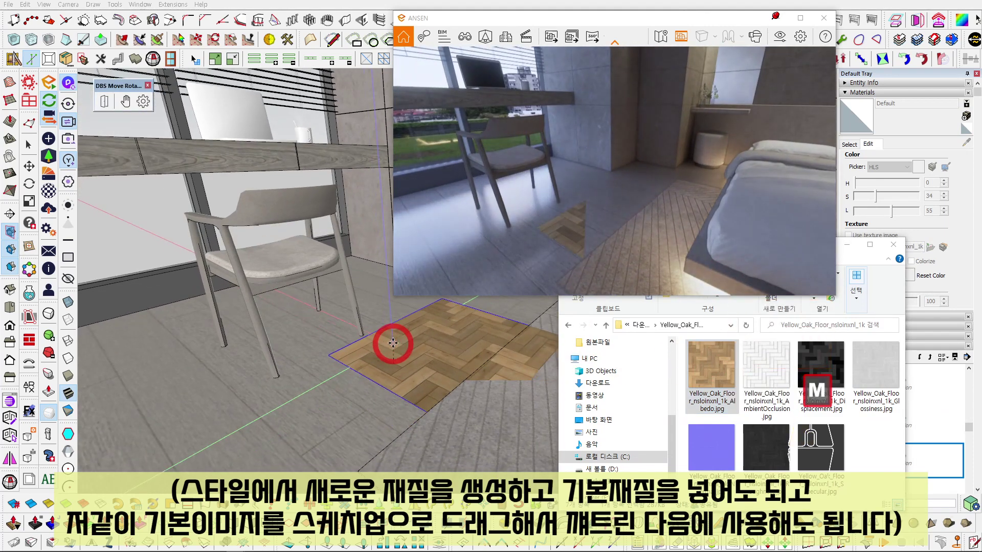
key("ctrl")
left_click(398, 349)
key("space")
middle_click_drag(398, 350, 375, 410)
key("Delete")
- Explode the herringbone image into a textured face and sample its texture as the current paint material
right_click(389, 361)
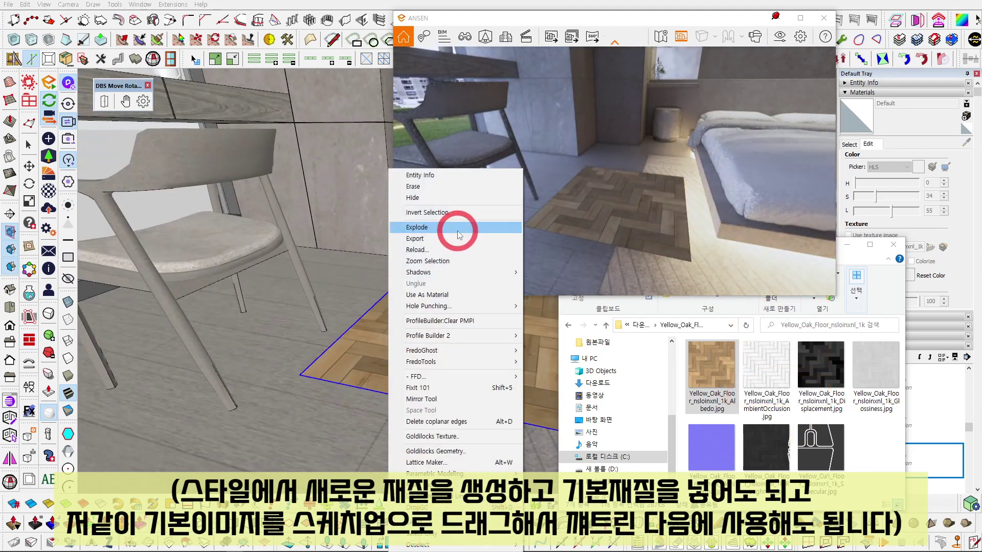
left_click(460, 228)
key("b")
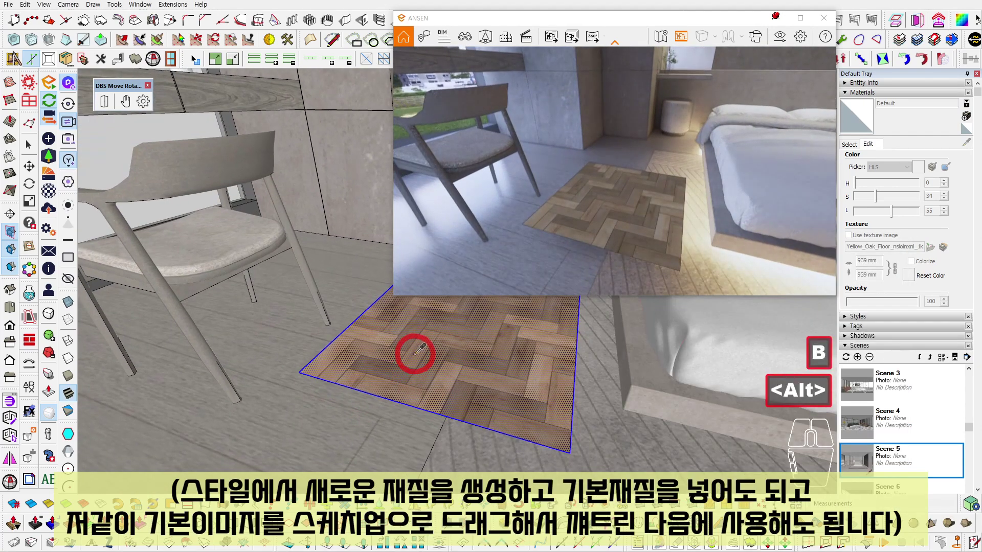
left_click(409, 353, "alt")
key("space")
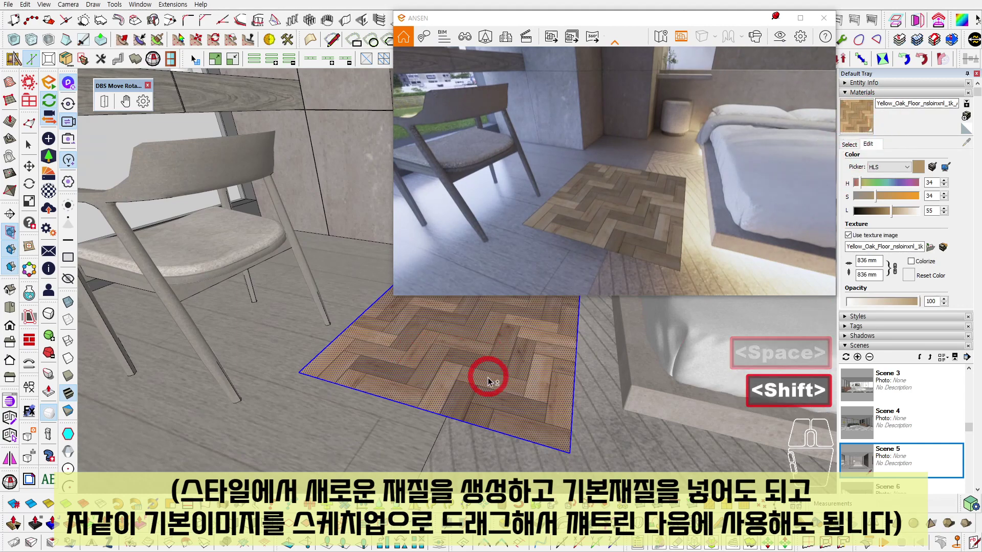
- Delete the exploded herringbone face lying on the floor between the chair and bed
middle_click_drag(489, 382, 425, 363, "shift")
key("space")
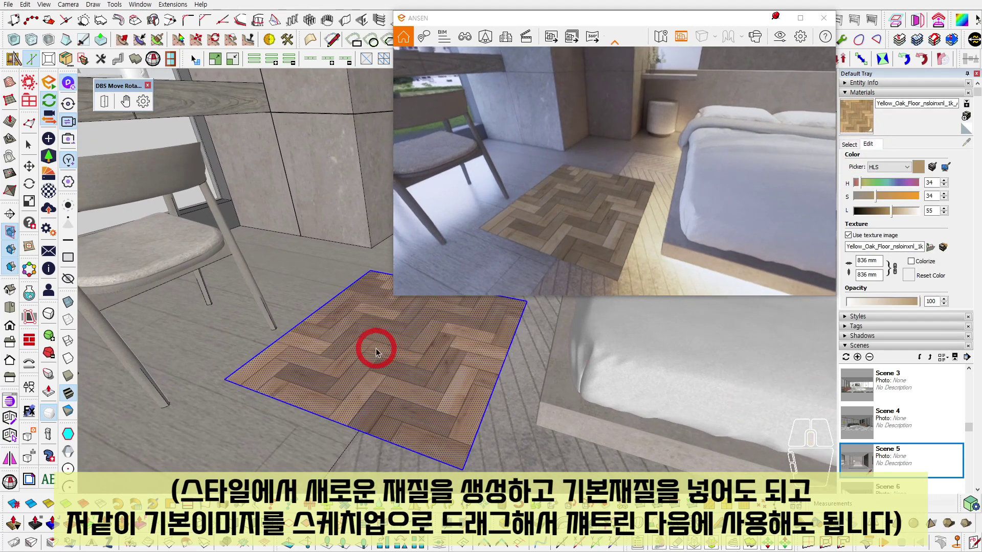
key("Delete")
- Paint the face inside the room's floor group with the sampled Yellow_Oak_Floor material and leave the group
mouse_move(386, 346)
middle_mouse_down("shift")
mouse_move(391, 355)
mouse_move(353, 353)
middle_mouse_up("shift")
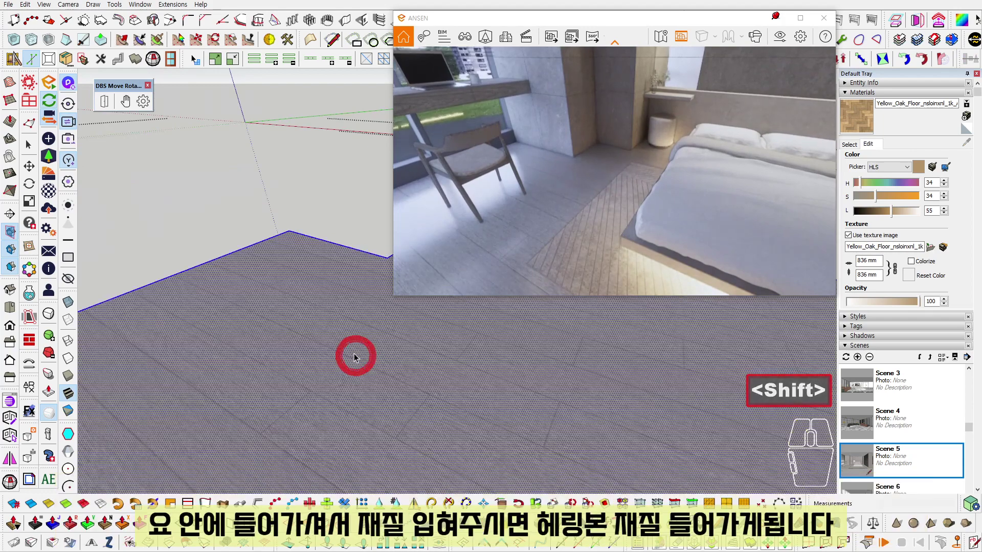
key("b")
left_click(353, 327)
key("space")
key("Escape")
key("Escape")
- Rotate the herringbone texture on the floor face with texture positioning to change the plank direction
scroll(390, 345, "up", 2)
mouse_move(390, 344)
middle_mouse_down("shift")
mouse_move(402, 365)
mouse_move(436, 365)
mouse_move(399, 375)
mouse_move(401, 362)
mouse_move(383, 346)
middle_mouse_up("shift")
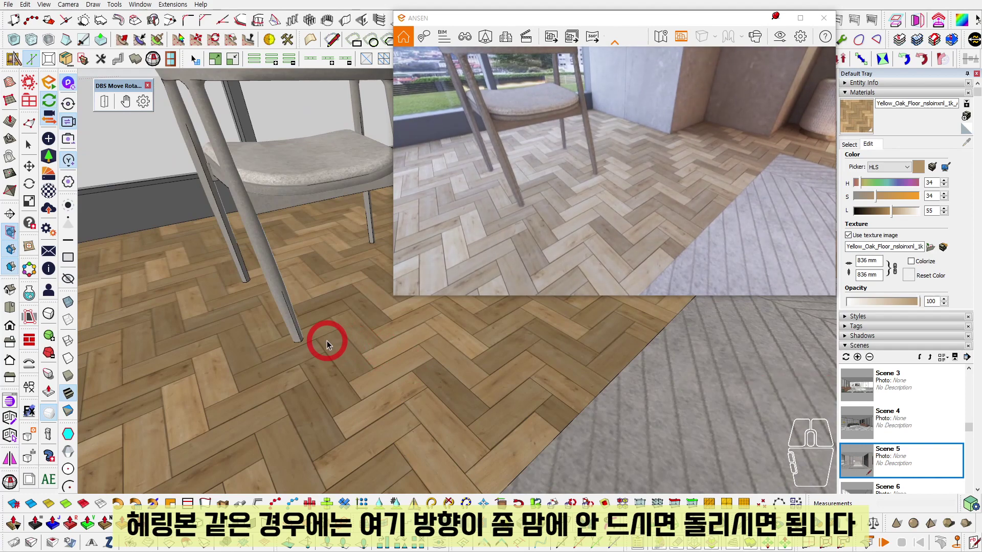
double_click(352, 340)
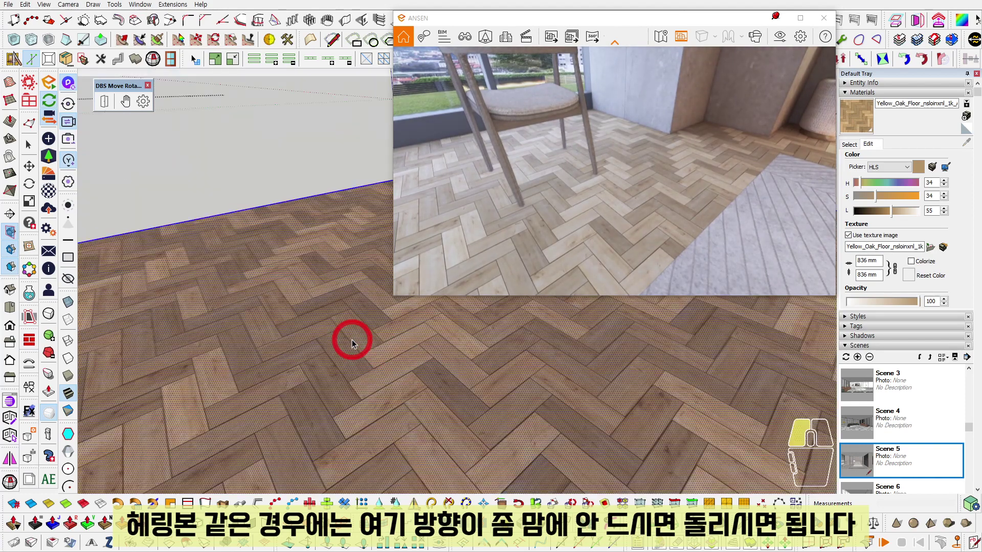
right_click(357, 312)
mouse_move(385, 190)
left_click(509, 193)
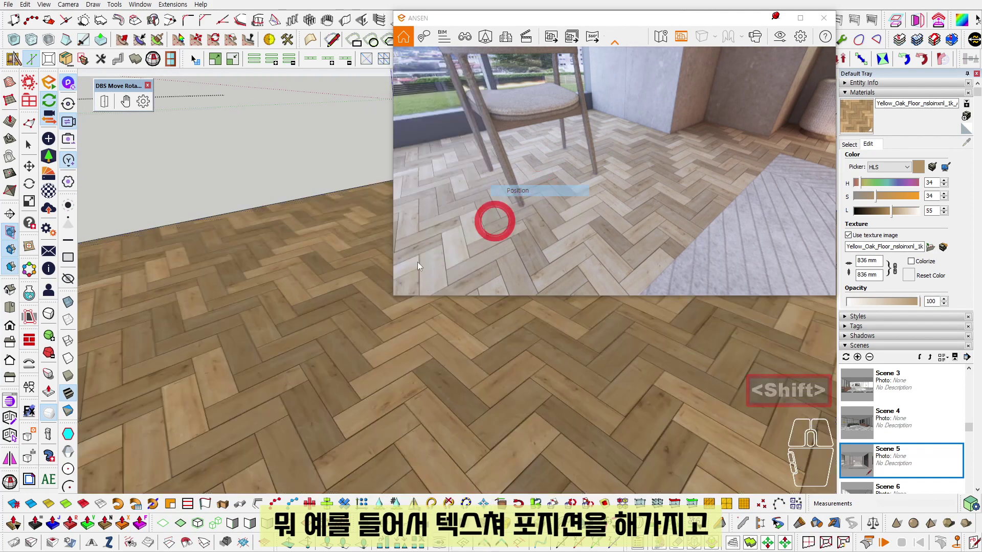
left_click_drag(287, 356, 369, 295)
mouse_move(364, 340)
middle_mouse_down()
mouse_move(351, 370)
mouse_move(372, 350)
mouse_move(377, 368)
mouse_move(325, 423)
mouse_move(366, 372)
mouse_move(357, 384)
middle_mouse_up()
key("space")
key("Escape")
- Open the Enscape Material Editor and sample the herringbone floor to load its material for editing
scroll(372, 351, "up", 3)
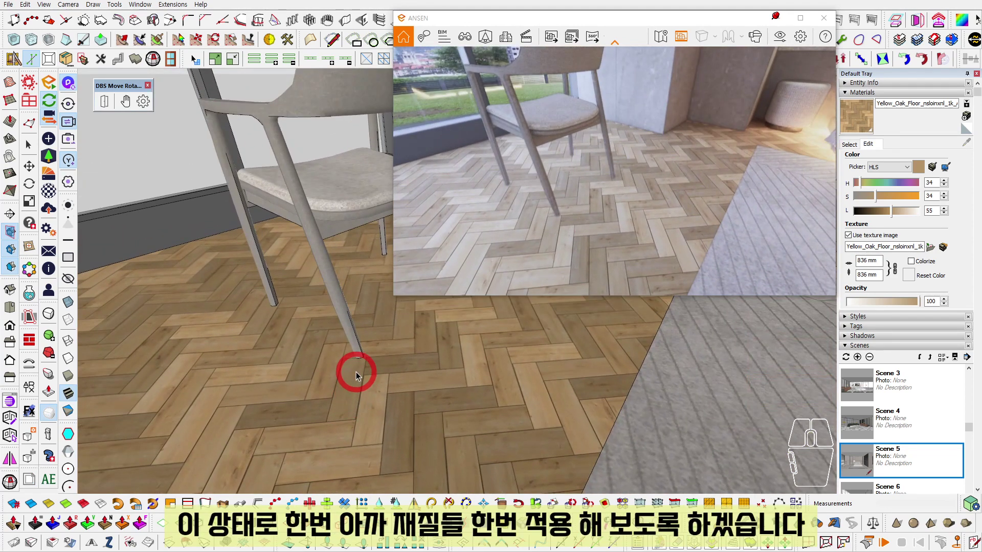
left_click(50, 193)
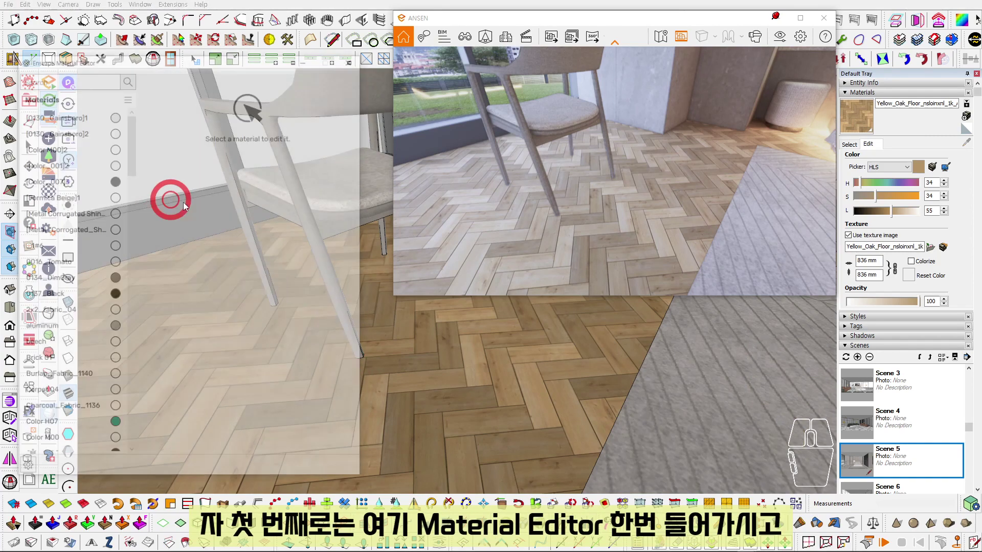
key("b")
left_click(492, 350, "alt")
key("space")
left_click(176, 88)
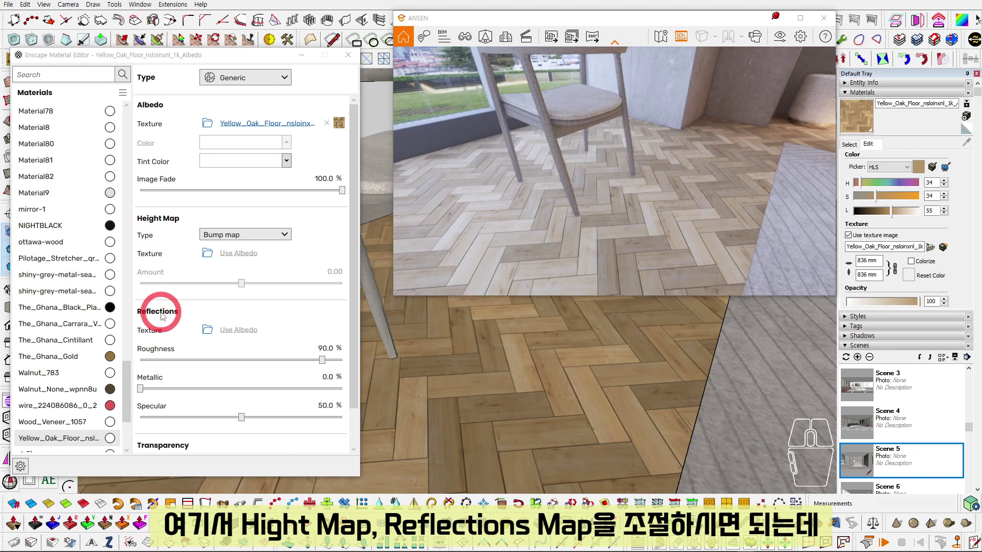
- Set the height map type to Displacement map and load the Yellow_Oak_Floor_nsloinxnl_1k Displacement image as its texture
left_click(206, 238)
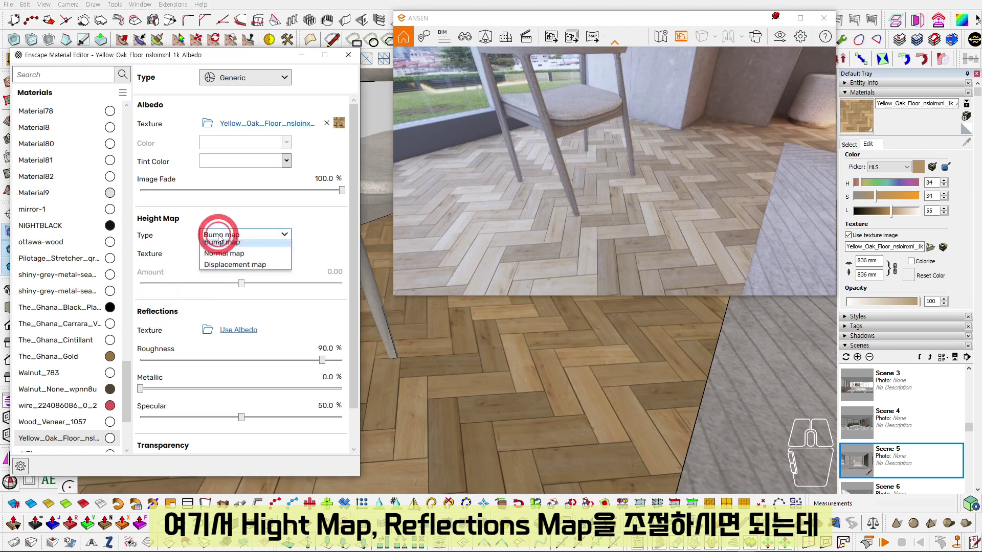
left_click(231, 270)
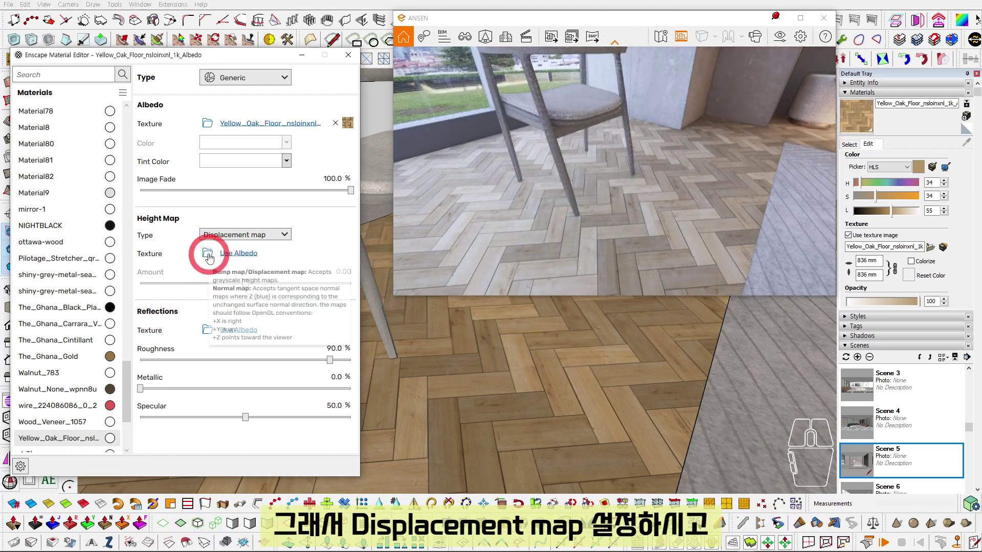
left_click(208, 254)
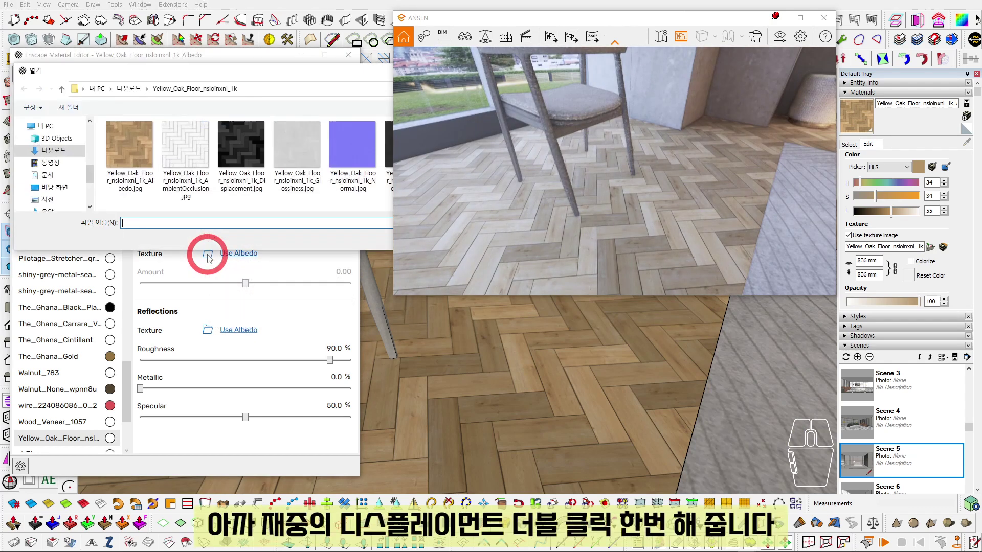
double_click(222, 156)
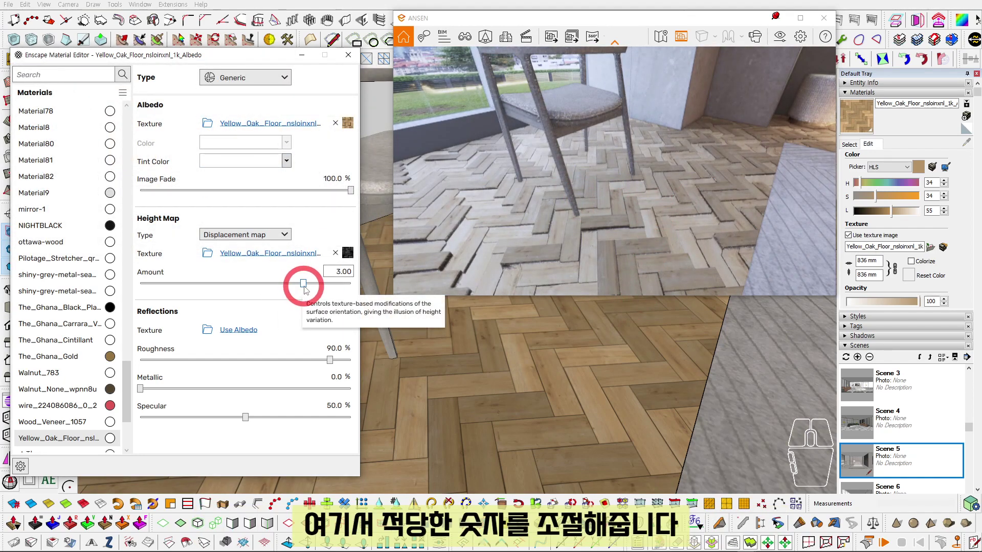
- Set the floor material's displacement amount to 0.20, checking the relief close up in the render
left_click_drag(302, 287, 269, 288)
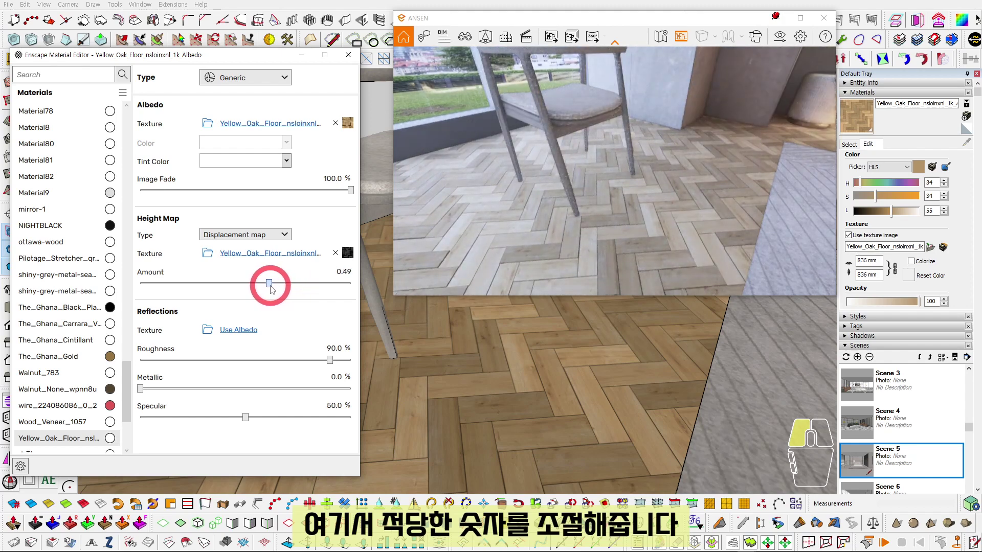
mouse_move(384, 390)
middle_mouse_down("shift")
mouse_move(471, 377)
mouse_move(534, 385)
mouse_move(519, 333)
mouse_move(466, 373)
mouse_move(465, 360)
middle_mouse_up("shift")
left_click_drag(269, 290, 261, 289)
mouse_move(434, 340)
middle_mouse_down("shift")
mouse_move(509, 379)
mouse_move(497, 384)
middle_mouse_up("shift")
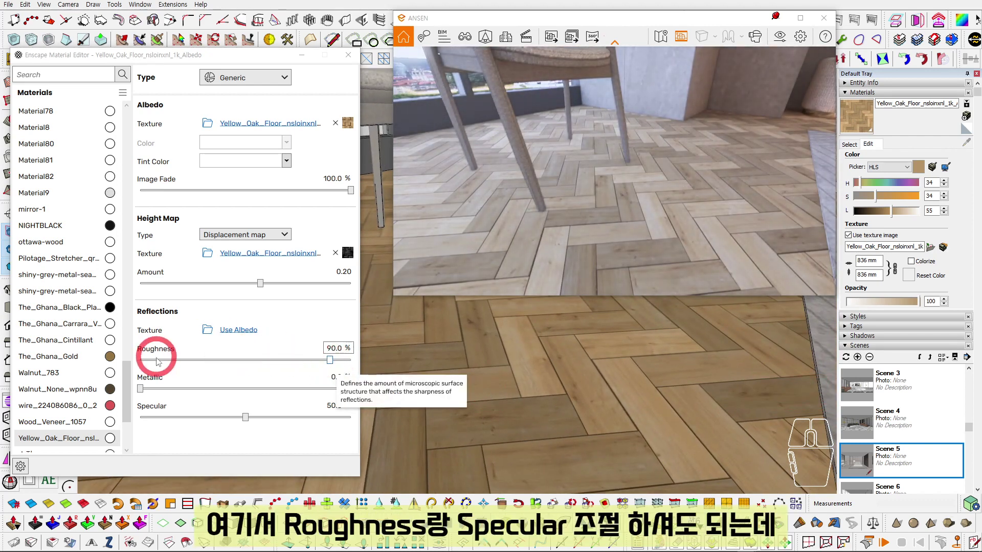
- Load Yellow_Oak_Floor_nsloinxnl_1k_Roughness.jpg as the reflections texture of the floor material
left_click(207, 329)
left_click_drag(272, 77, 284, 288)
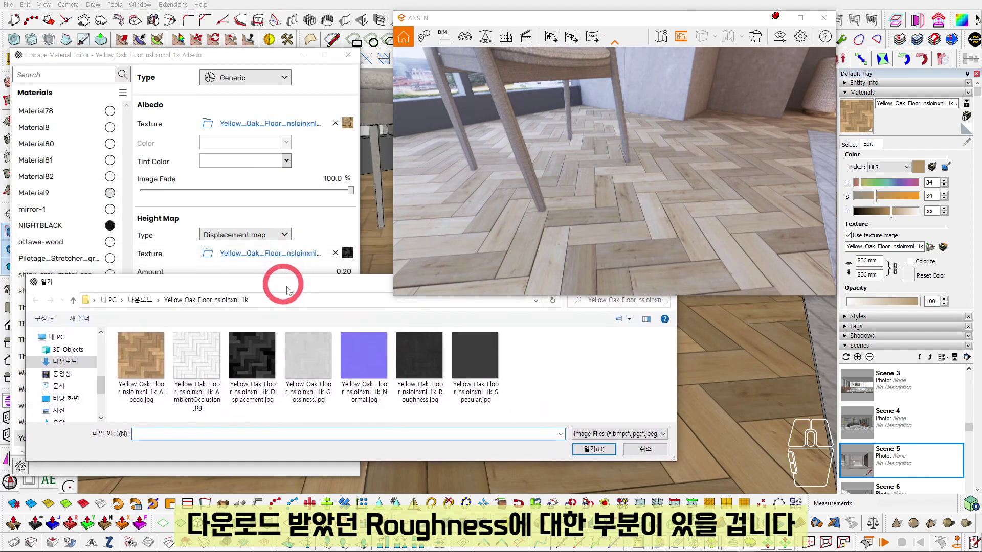
left_click(542, 374)
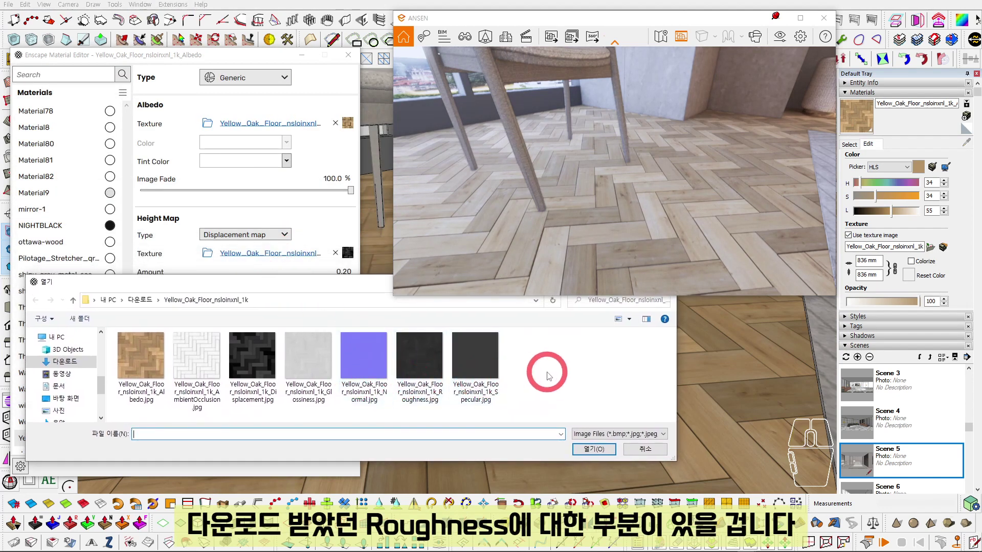
left_click(425, 379)
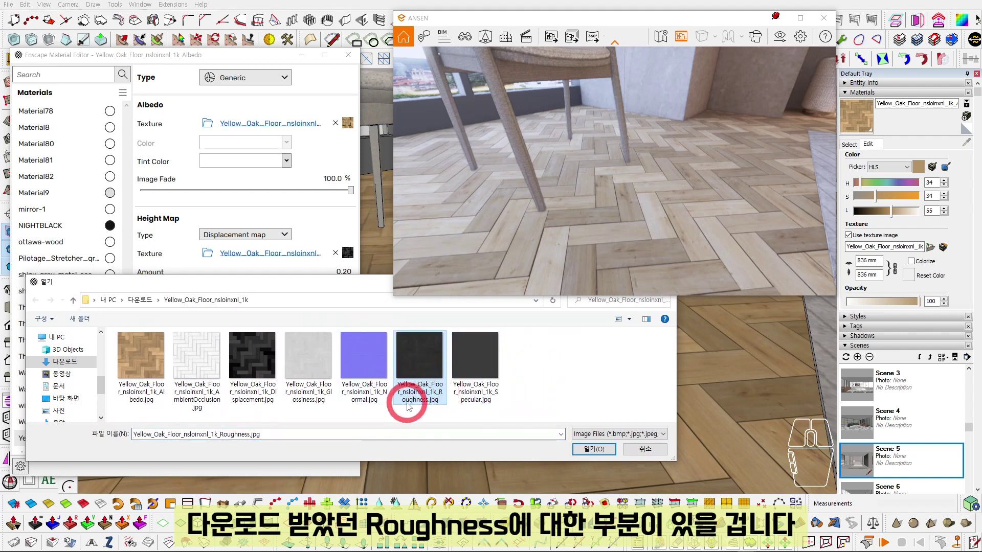
double_click(416, 363)
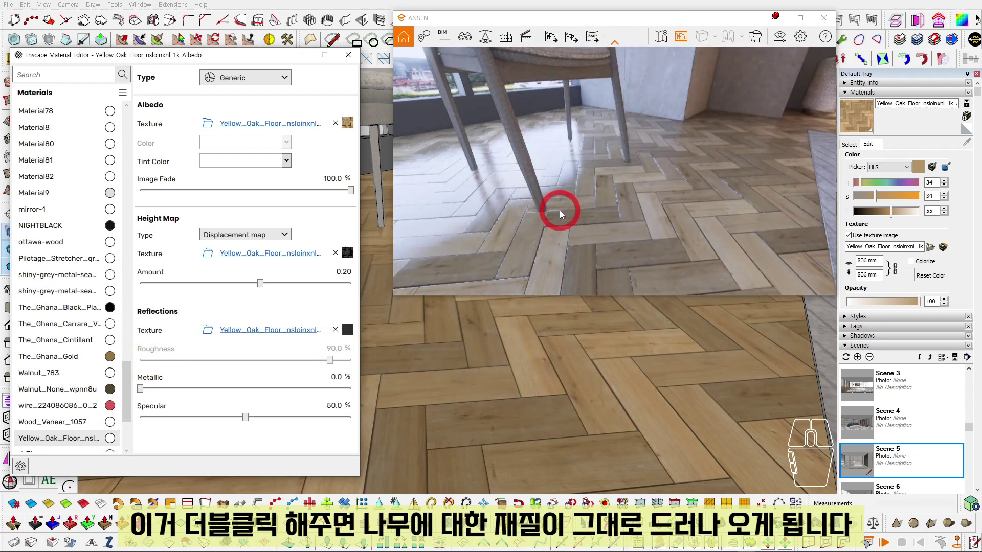
- Close the Material Editor and return the view to Scene 5
left_click(355, 59)
mouse_move(570, 390)
middle_mouse_down("shift")
mouse_move(517, 399)
mouse_move(450, 362)
mouse_move(407, 390)
mouse_move(460, 377)
mouse_move(488, 401)
mouse_move(452, 406)
mouse_move(434, 390)
mouse_move(437, 401)
mouse_move(408, 375)
mouse_move(397, 333)
mouse_move(406, 440)
mouse_move(453, 466)
mouse_move(525, 412)
mouse_move(509, 382)
mouse_move(447, 401)
mouse_move(502, 410)
mouse_move(458, 427)
mouse_move(531, 407)
middle_mouse_up("shift")
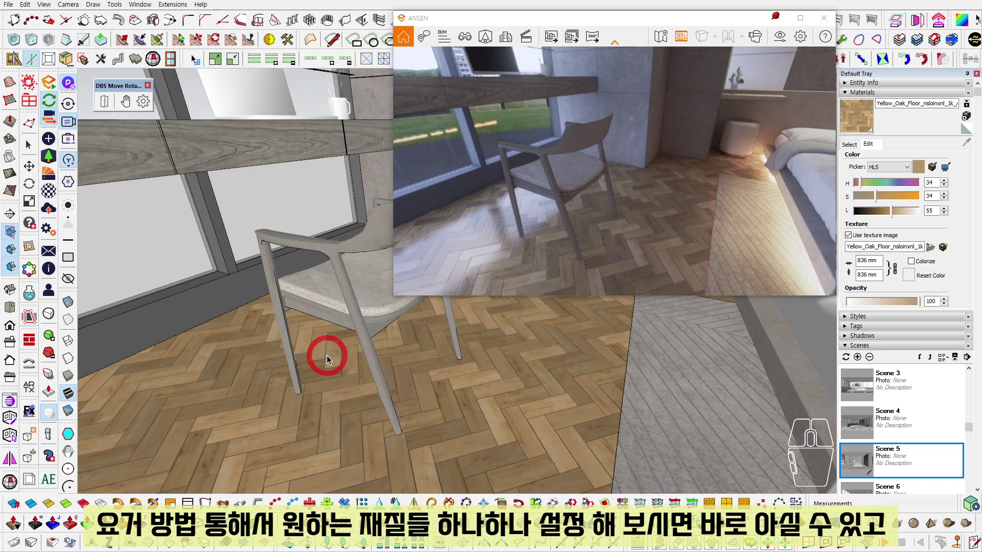
left_click(897, 460)
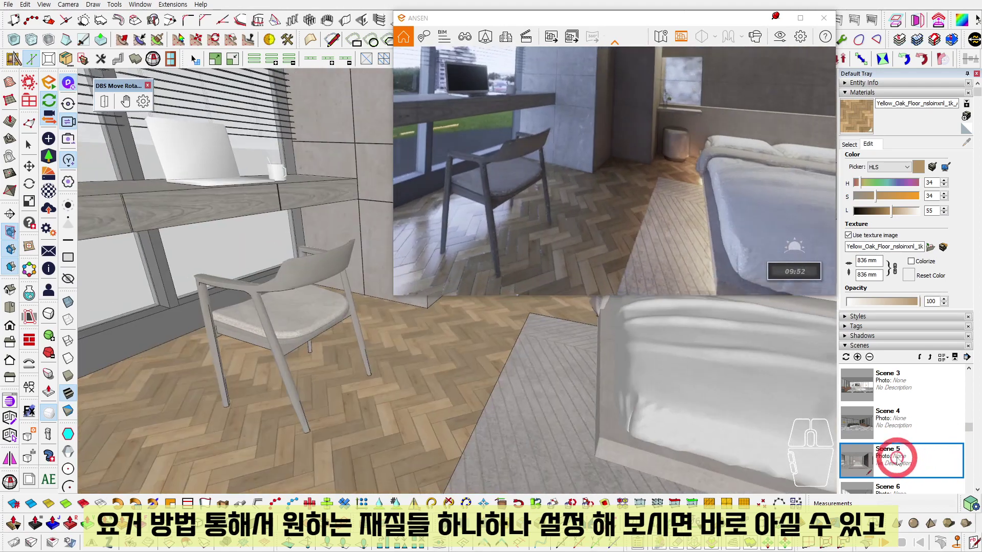